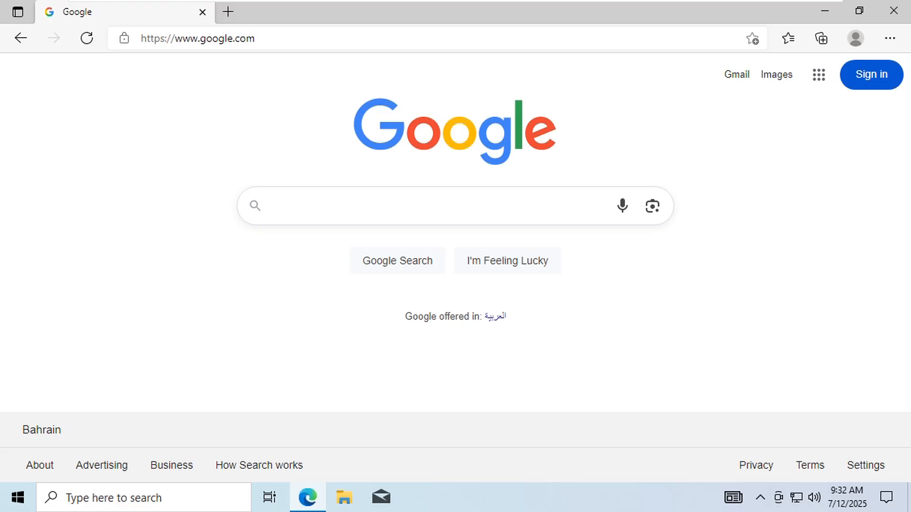
Step: Search Google for diskgenius and open the official DiskGenius website
{"action": "left_click", "coordinate": [500, 209]}
{"action": "type", "text": "Diskg"}
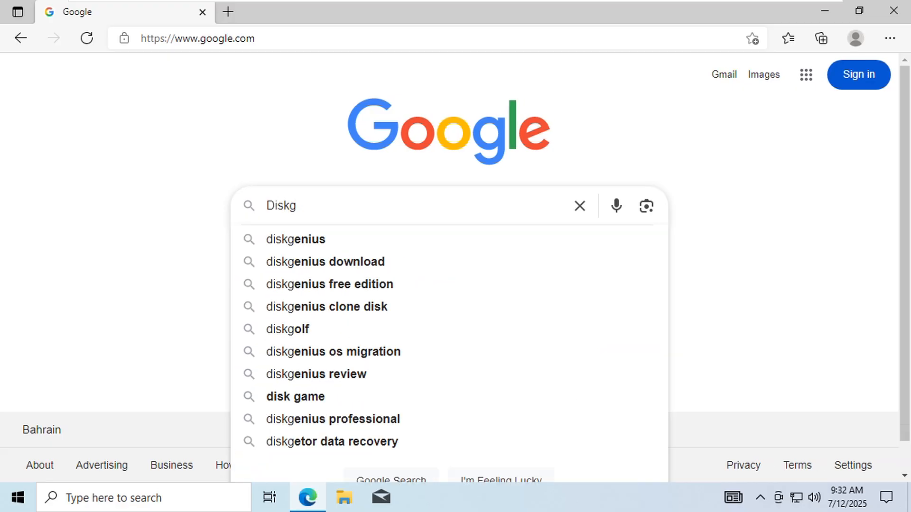
{"action": "left_click", "coordinate": [303, 239]}
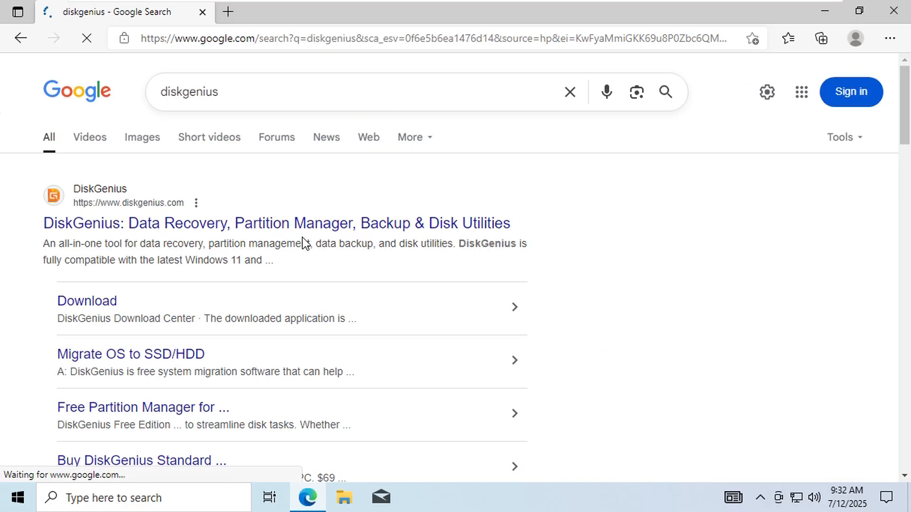
{"action": "left_click", "coordinate": [299, 226]}
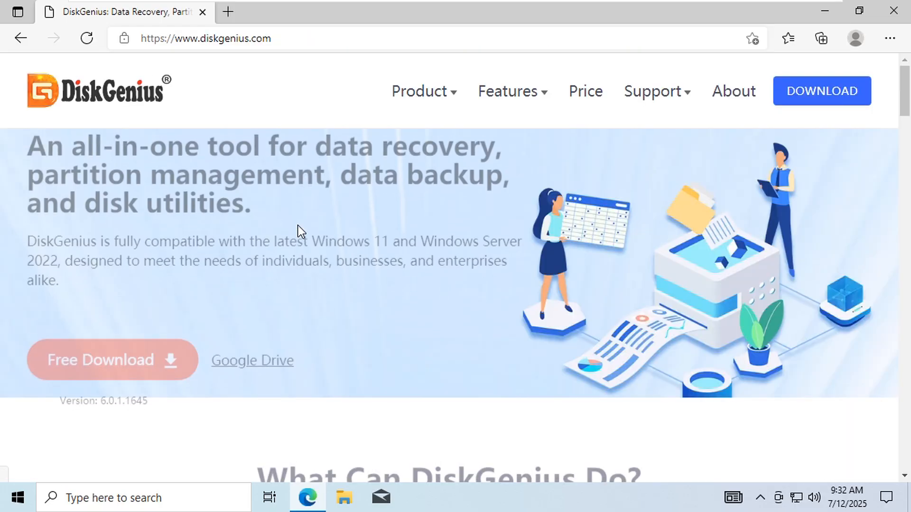
Step: Go through the site's Support Center to the DiskGenius Download Center and download the free .exe installer
{"action": "left_click", "coordinate": [660, 97]}
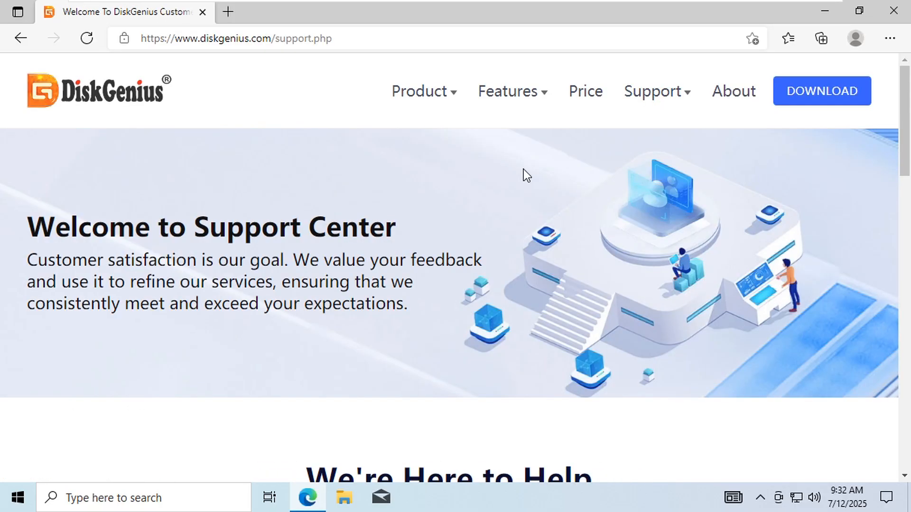
{"action": "scroll", "coordinate": [523, 170], "scroll_direction": "down", "scroll_amount": 5}
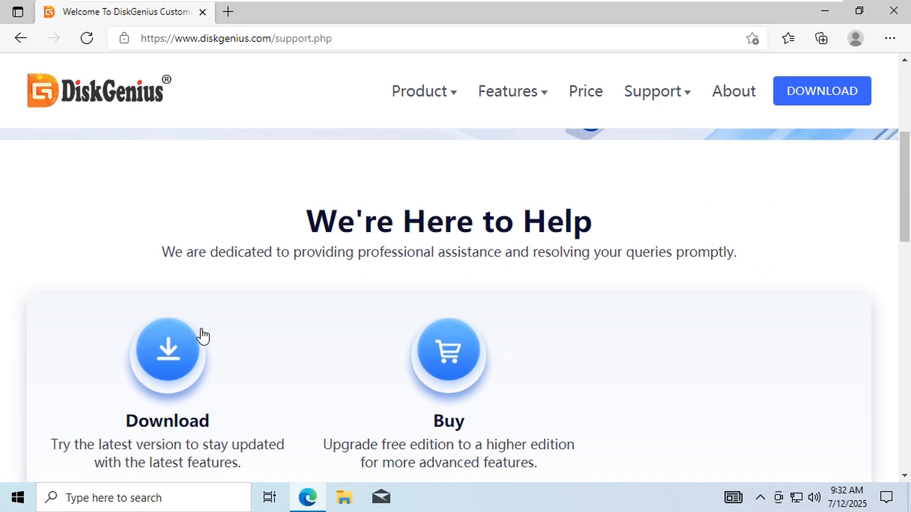
{"action": "left_click", "coordinate": [183, 366]}
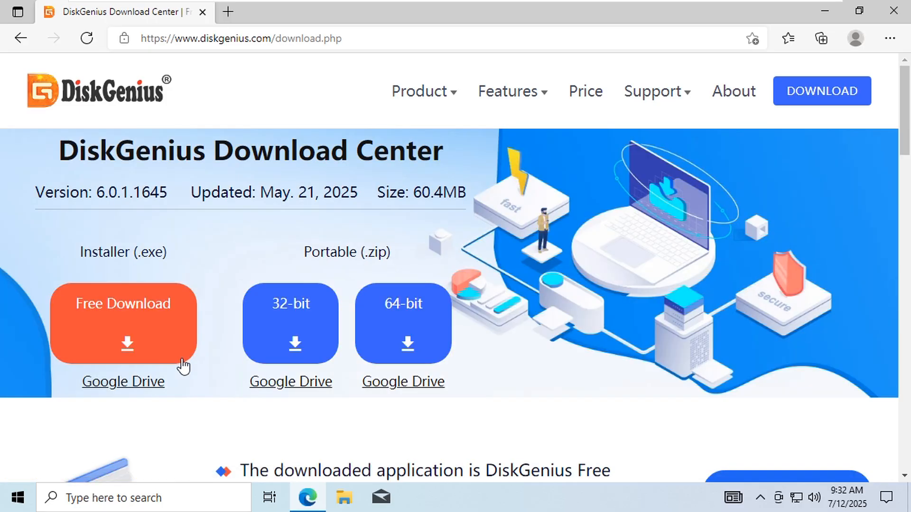
{"action": "left_click", "coordinate": [128, 335]}
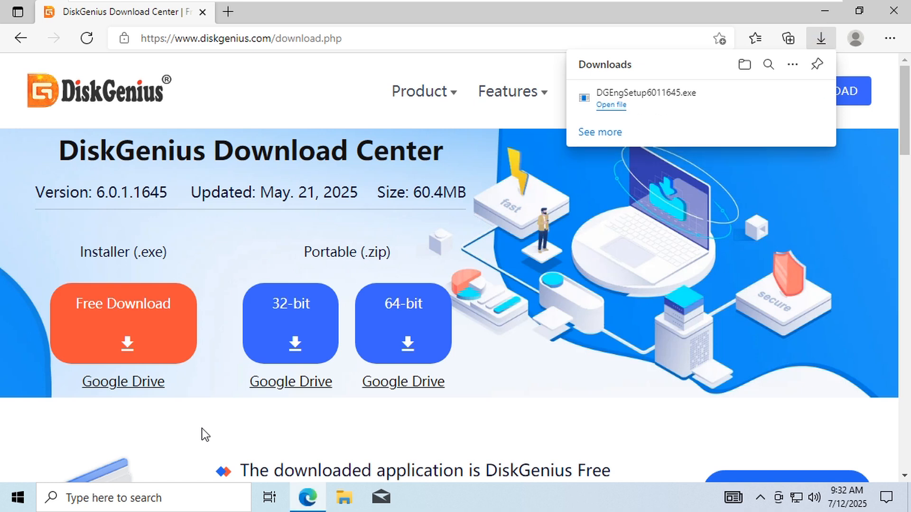
Step: Run the downloaded DiskGenius setup with administrator permission, using English, the accepted license agreement and the folder C:\Program Files\DiskGenius
{"action": "left_click", "coordinate": [604, 105]}
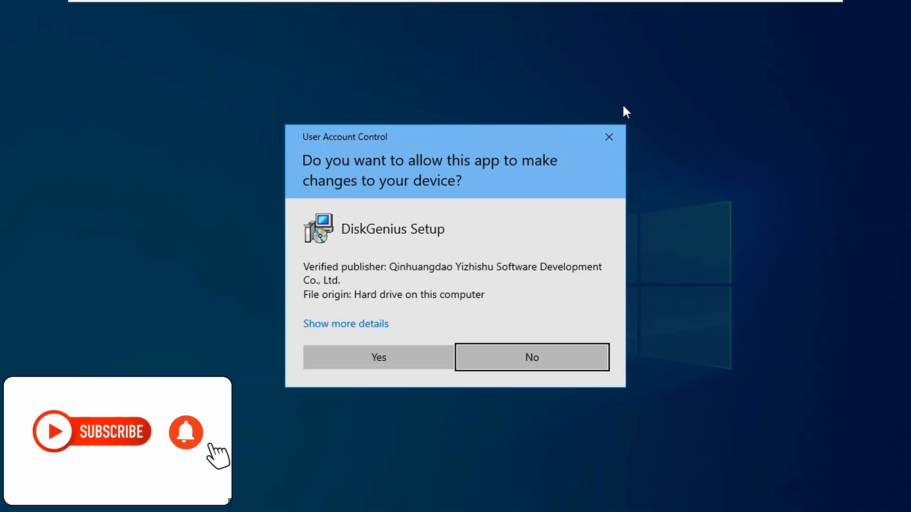
{"action": "left_click", "coordinate": [396, 356]}
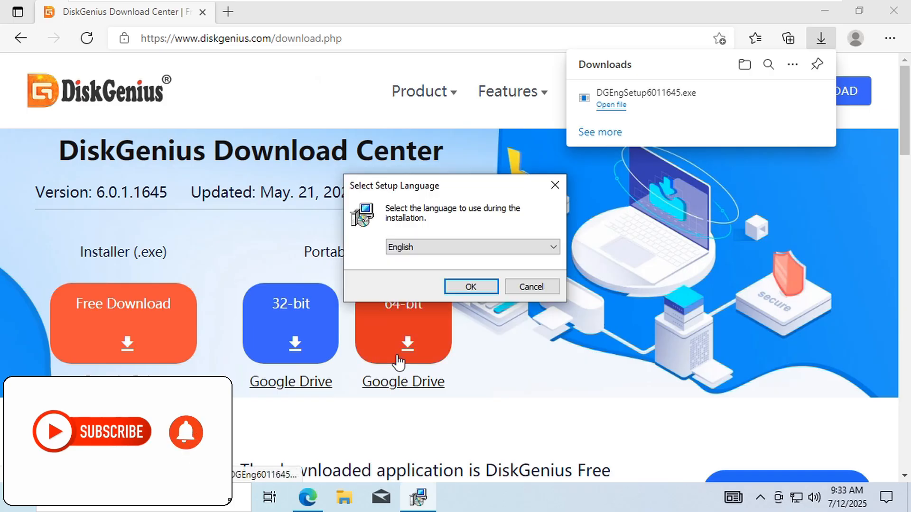
{"action": "left_click", "coordinate": [470, 287]}
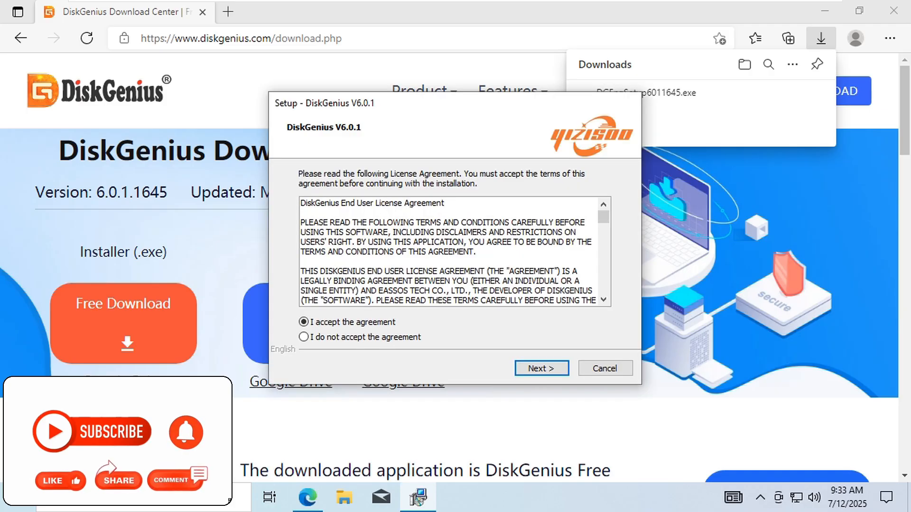
{"action": "left_click", "coordinate": [535, 372]}
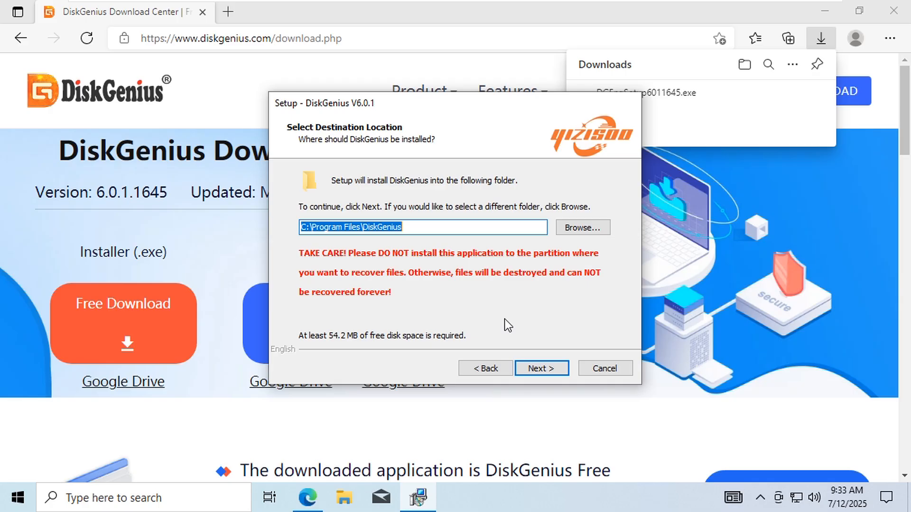
{"action": "left_click", "coordinate": [539, 367]}
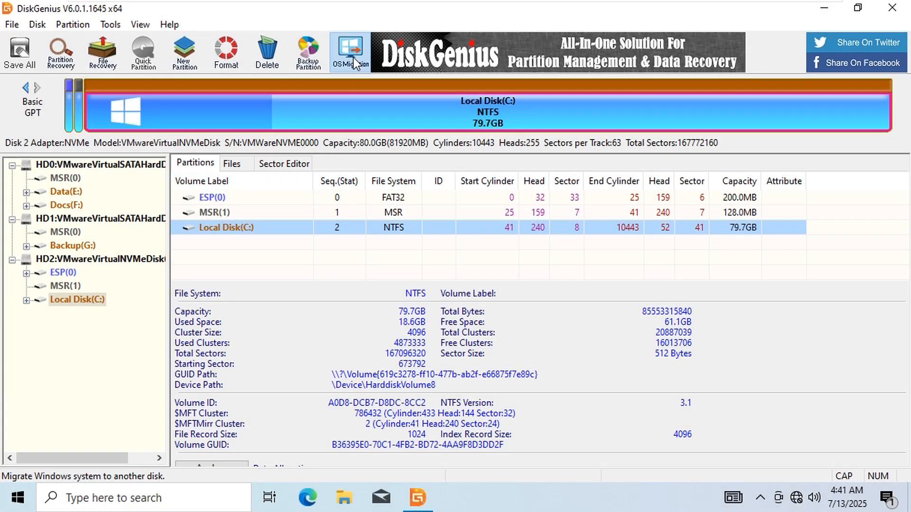
Step: Set up an OS Migration to the 45 GB SATA disk HD1 and accept overwriting its contents
{"action": "left_click", "coordinate": [353, 57]}
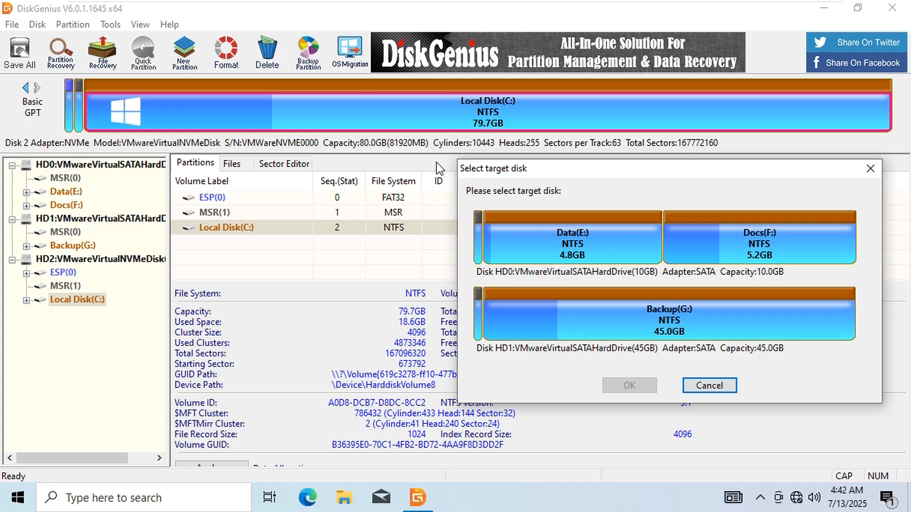
{"action": "left_click", "coordinate": [598, 325]}
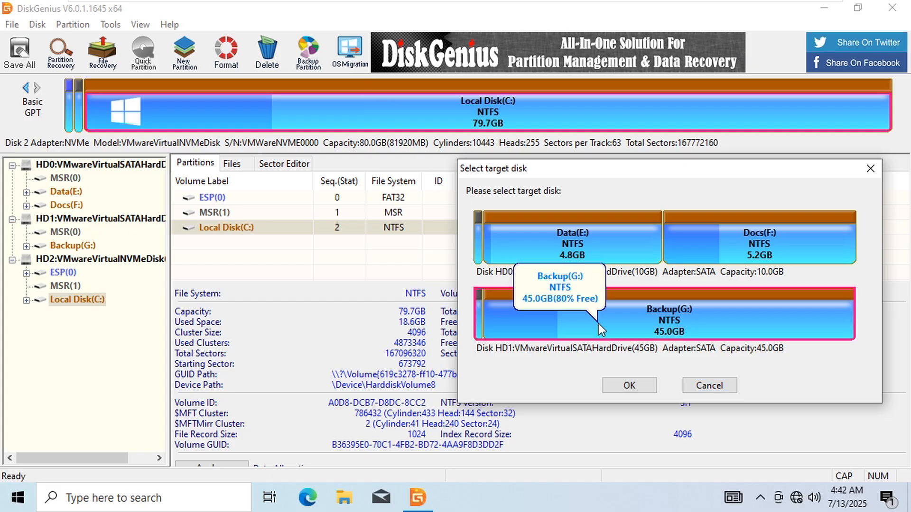
{"action": "left_click", "coordinate": [628, 390]}
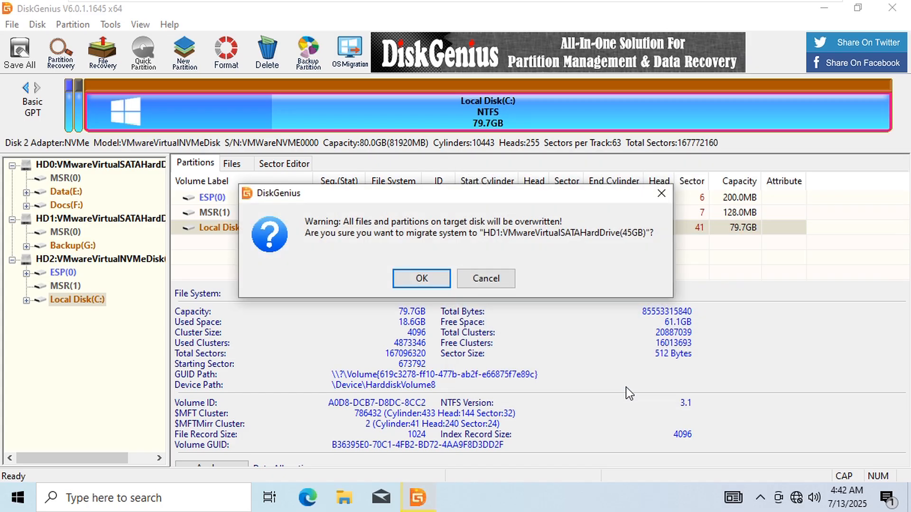
{"action": "left_click", "coordinate": [422, 279]}
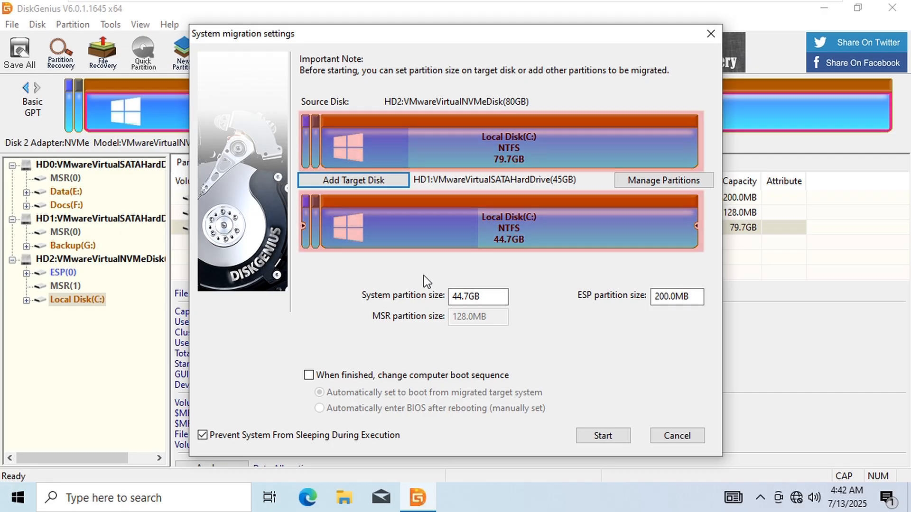
Step: Run the system migration as a Hot Migration with automatic boot from the migrated target system, and restart the computer on completion
{"action": "left_click", "coordinate": [308, 375]}
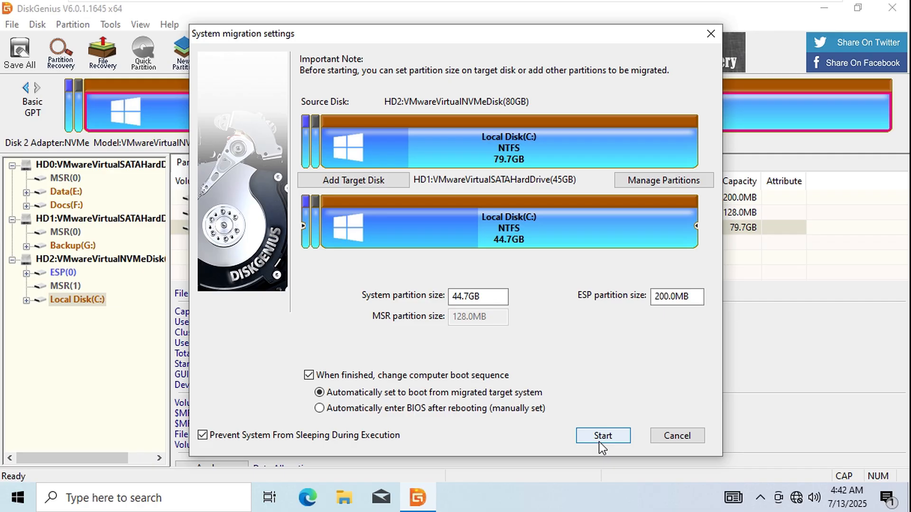
{"action": "left_click", "coordinate": [599, 441]}
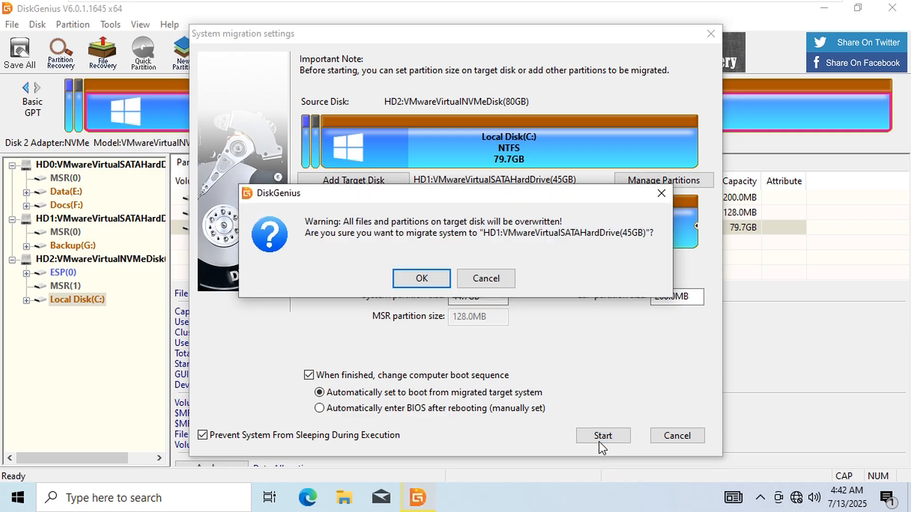
{"action": "left_click", "coordinate": [433, 281]}
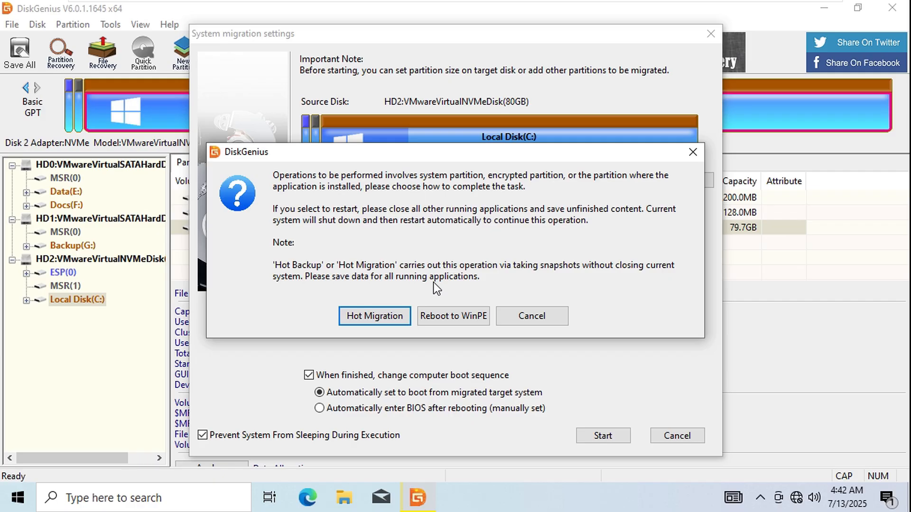
{"action": "left_click", "coordinate": [391, 320]}
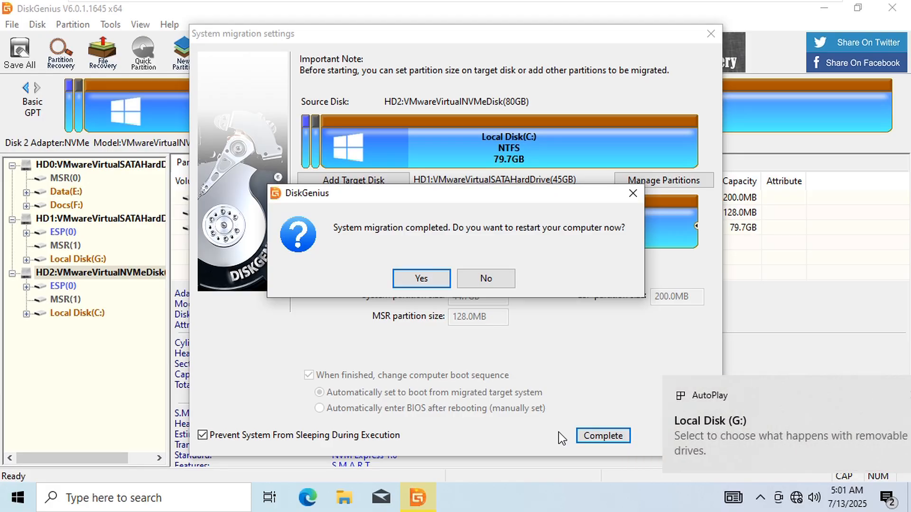
{"action": "left_click", "coordinate": [439, 282]}
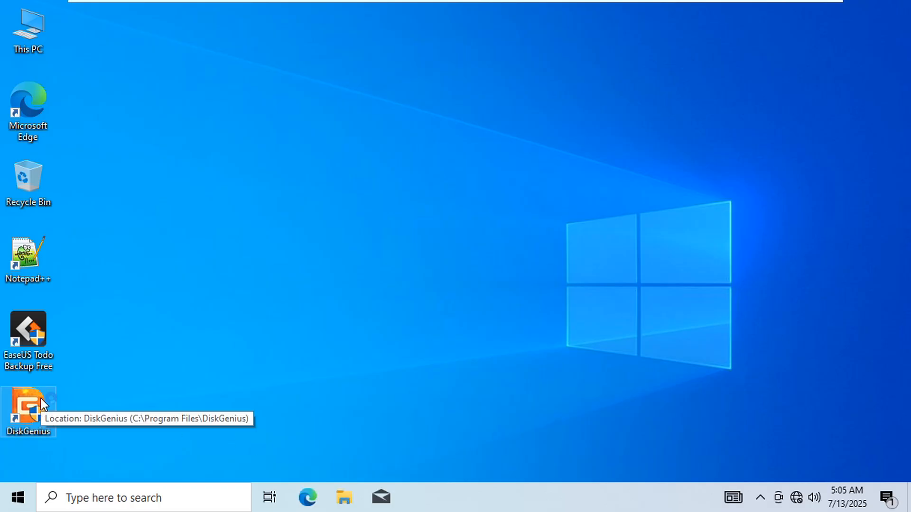
Step: Launch DiskGenius with administrator permission and select the Local Disk (C:) partition on the 45 GB disk HD1
{"action": "double_click", "coordinate": [40, 399]}
{"action": "left_click", "coordinate": [321, 365]}
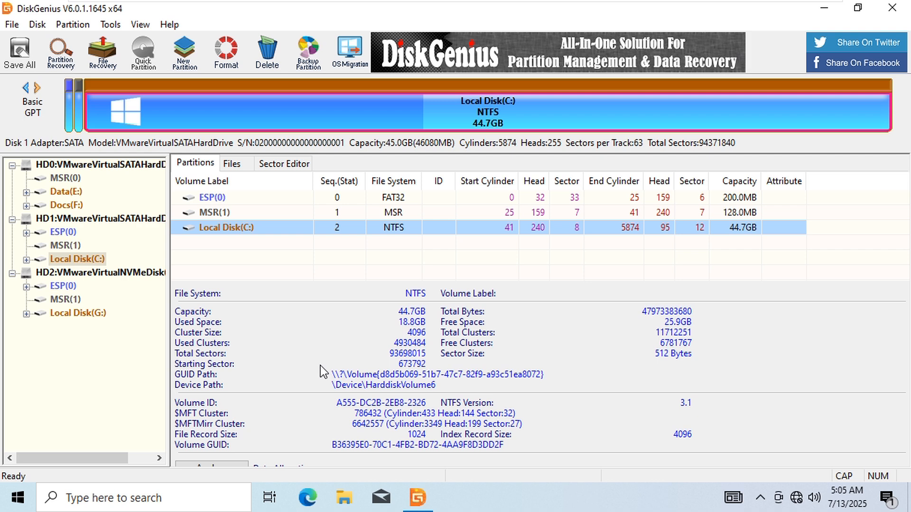
{"action": "left_click", "coordinate": [116, 268]}
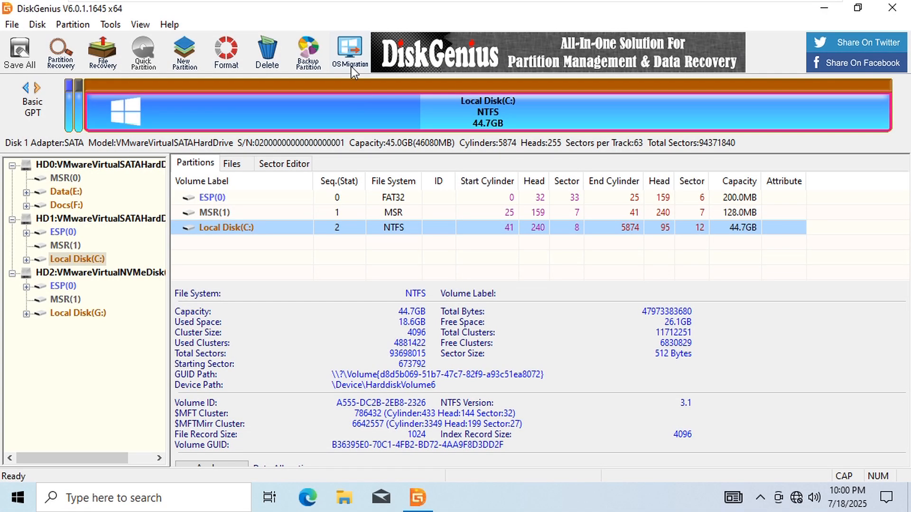
Step: Set up an OS Migration from Local Disk (C:) on HD1 to the 80 GB NVMe disk HD2, accepting that it is overwritten
{"action": "left_click", "coordinate": [351, 66]}
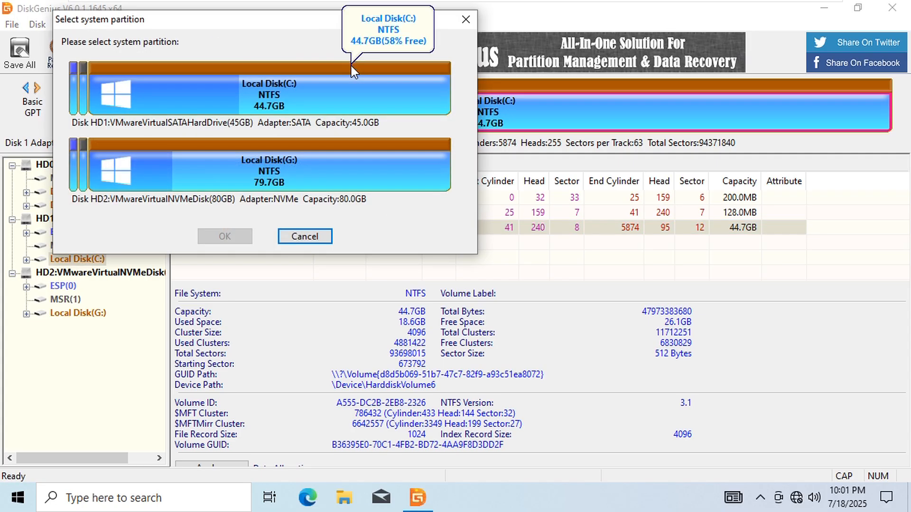
{"action": "left_click", "coordinate": [304, 87]}
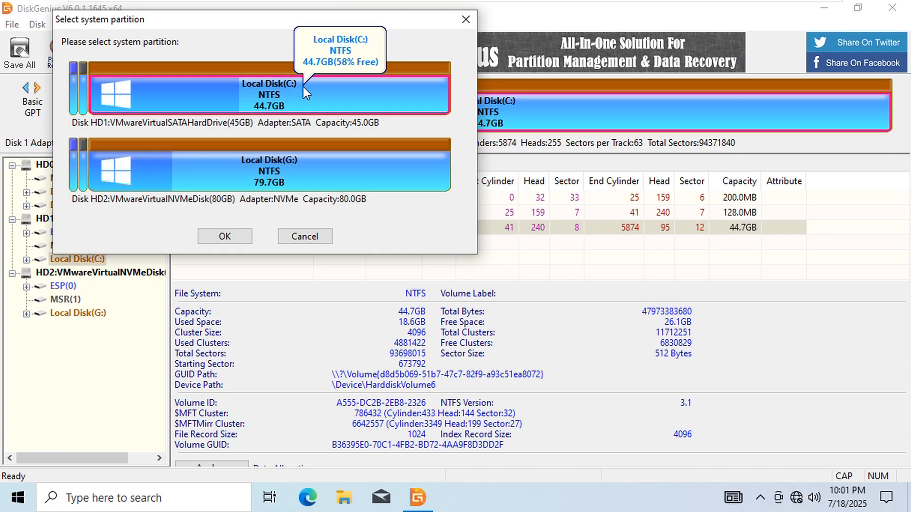
{"action": "left_click", "coordinate": [243, 234]}
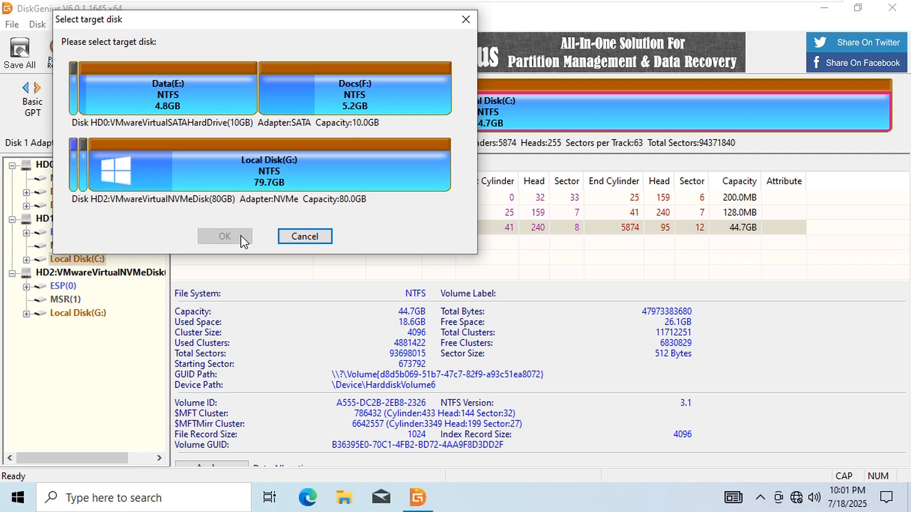
{"action": "left_click", "coordinate": [246, 182]}
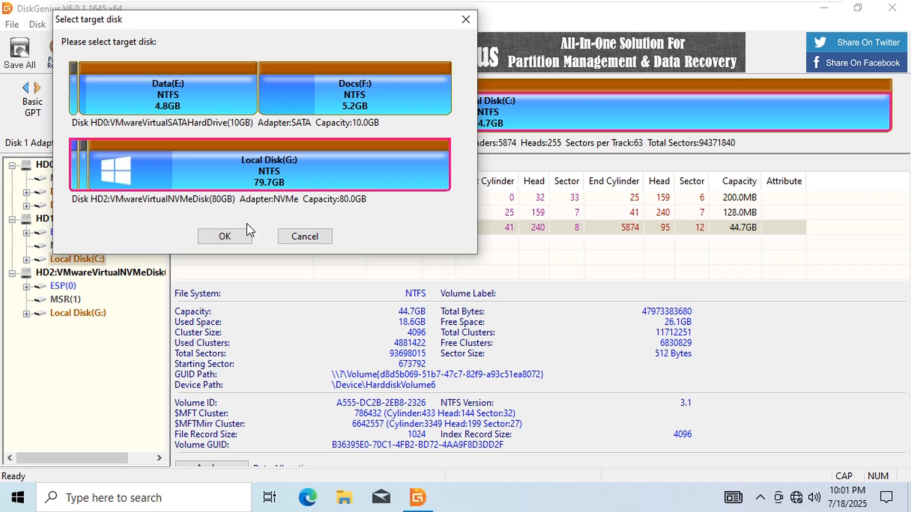
{"action": "left_click", "coordinate": [225, 236]}
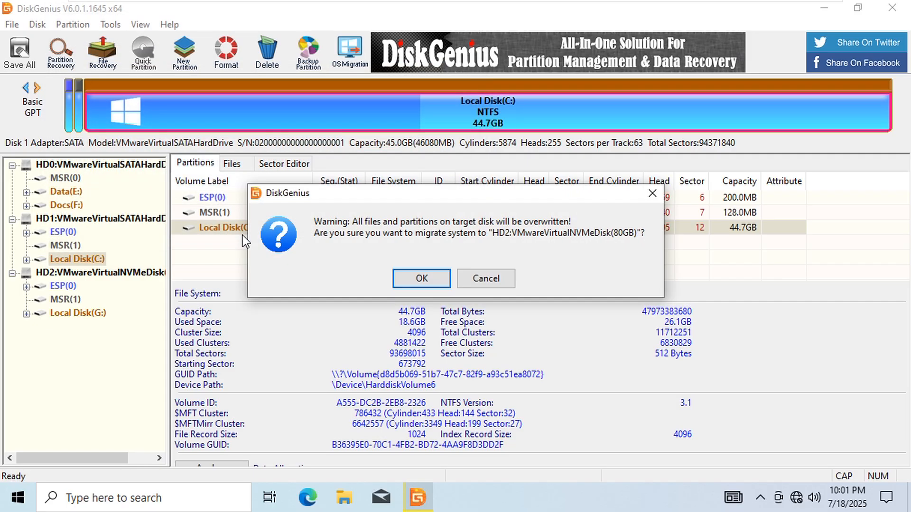
{"action": "left_click", "coordinate": [410, 275]}
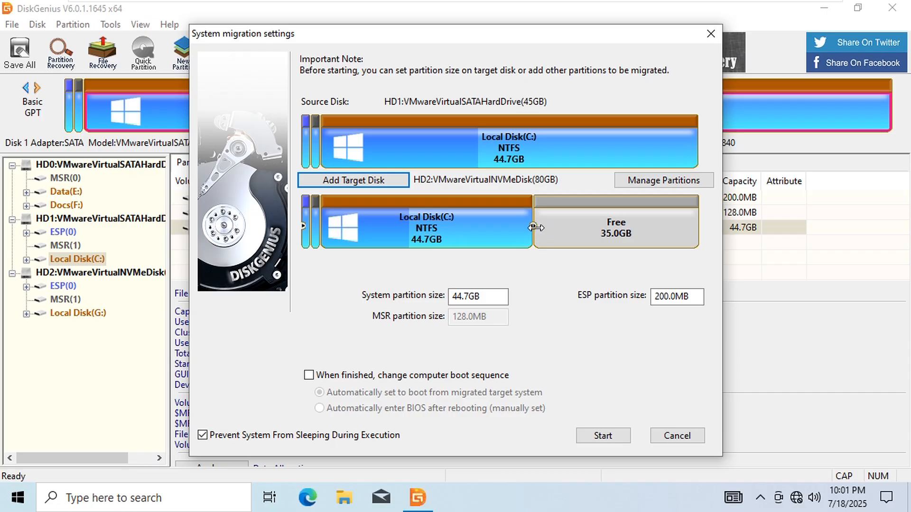
Step: Extend the target system partition over the free space to 79.7 GB and start the migration to HD2
{"action": "left_click_drag", "start_coordinate": [535, 226], "coordinate": [707, 228]}
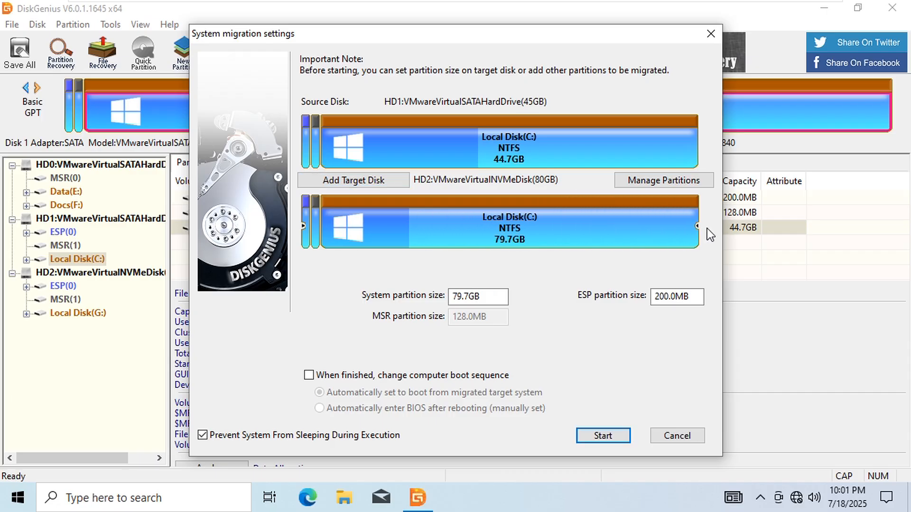
{"action": "left_click", "coordinate": [602, 436]}
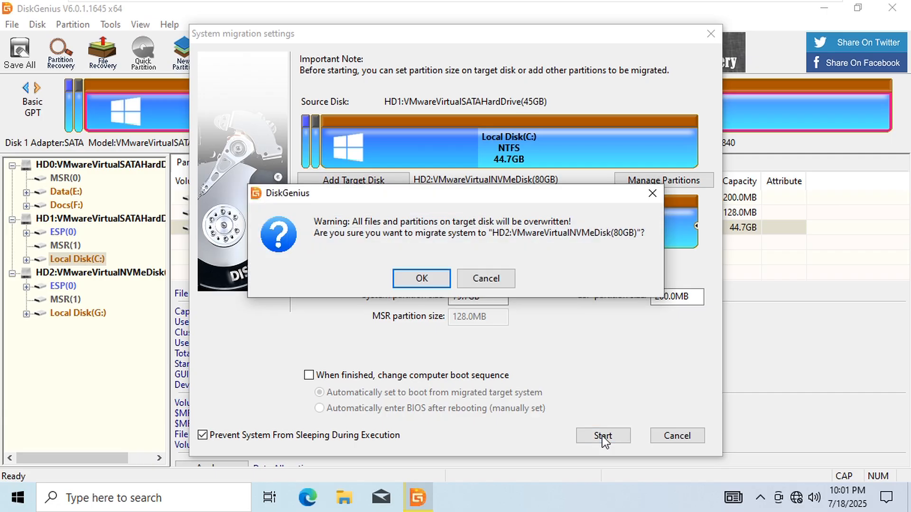